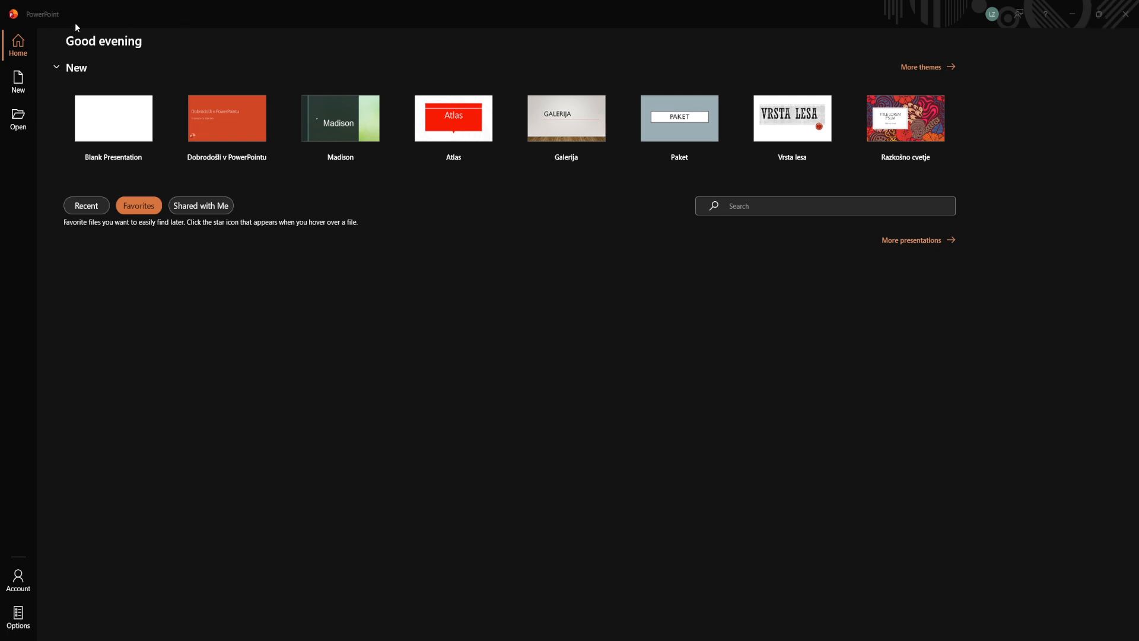
Create a new blank presentation
left_click(102, 127)
left_click(122, 130)
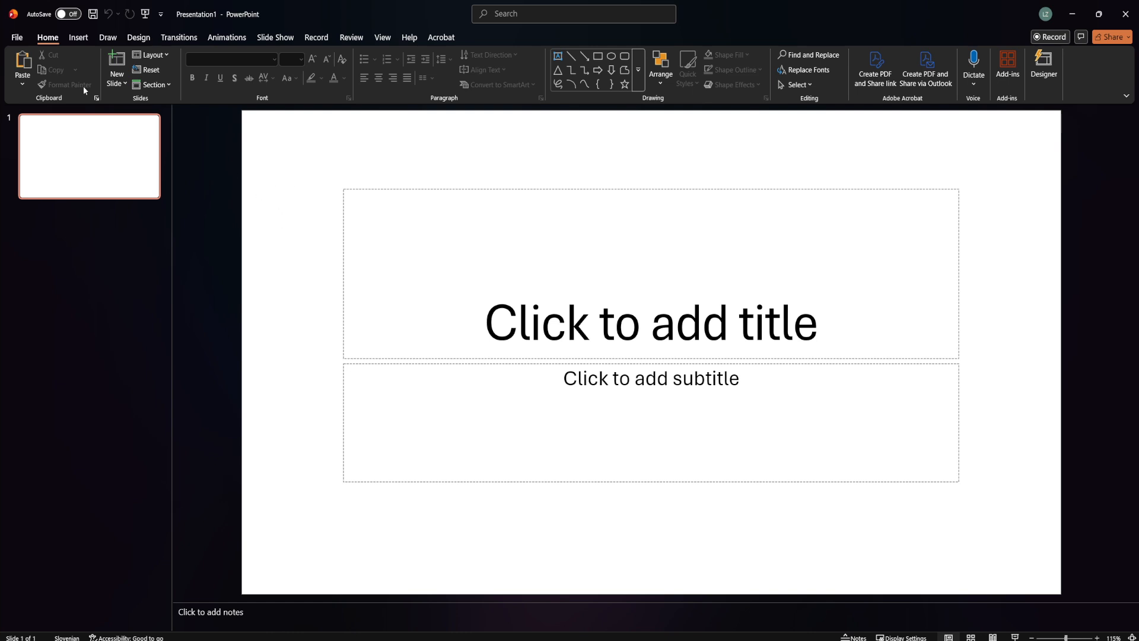
Insert the picture noel_bauza-aurora-1185464 from the Downloads folder onto the slide
left_click(81, 40)
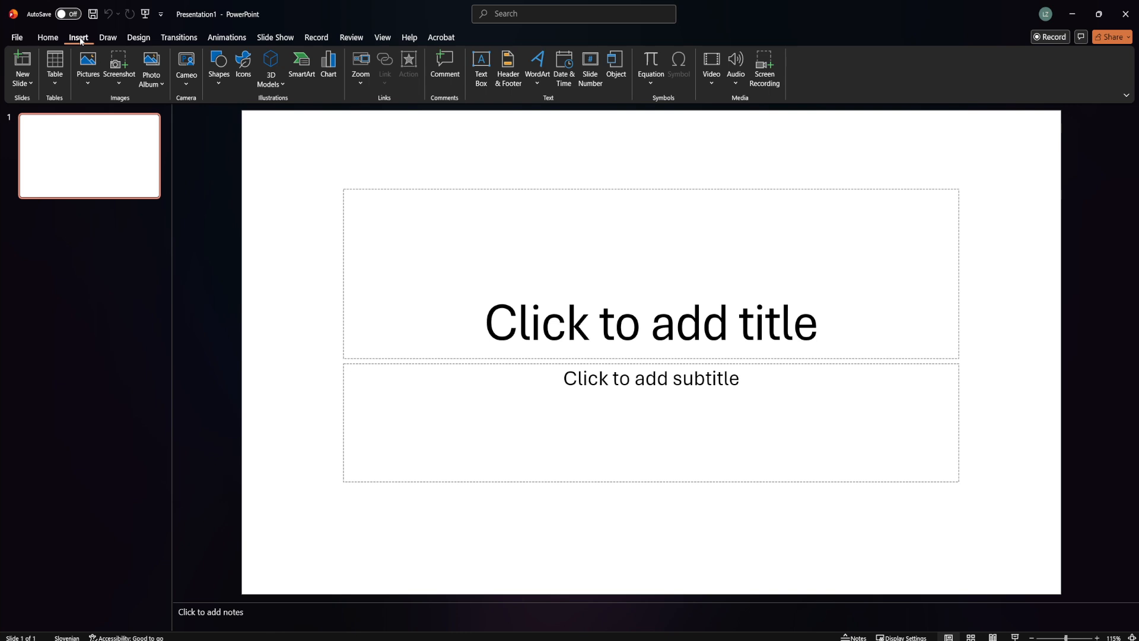
left_click(91, 70)
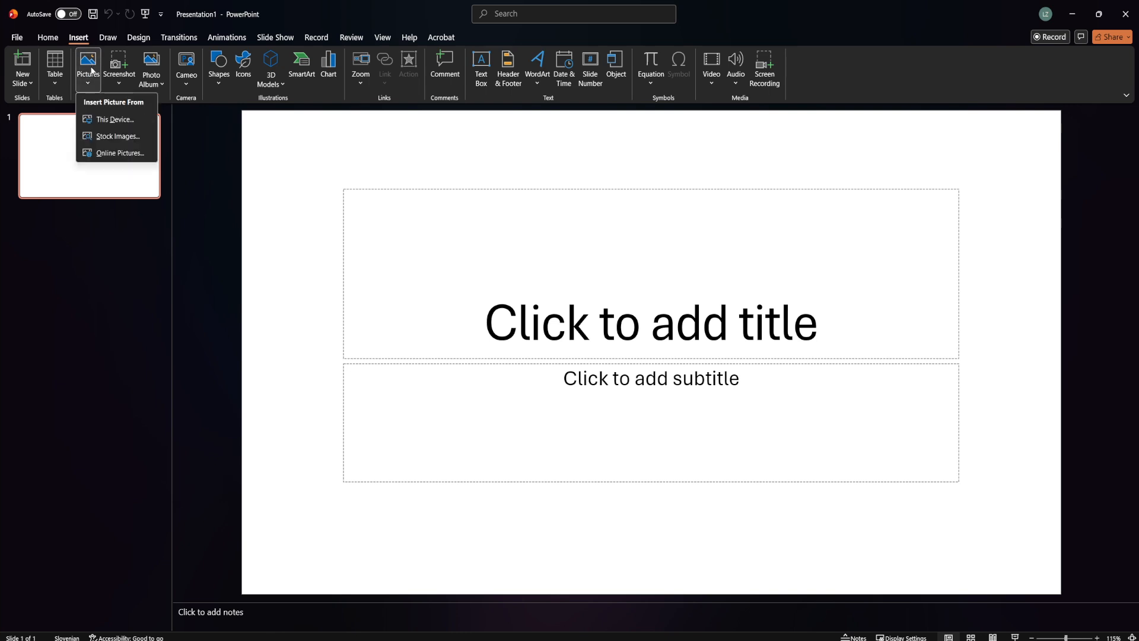
left_click(108, 119)
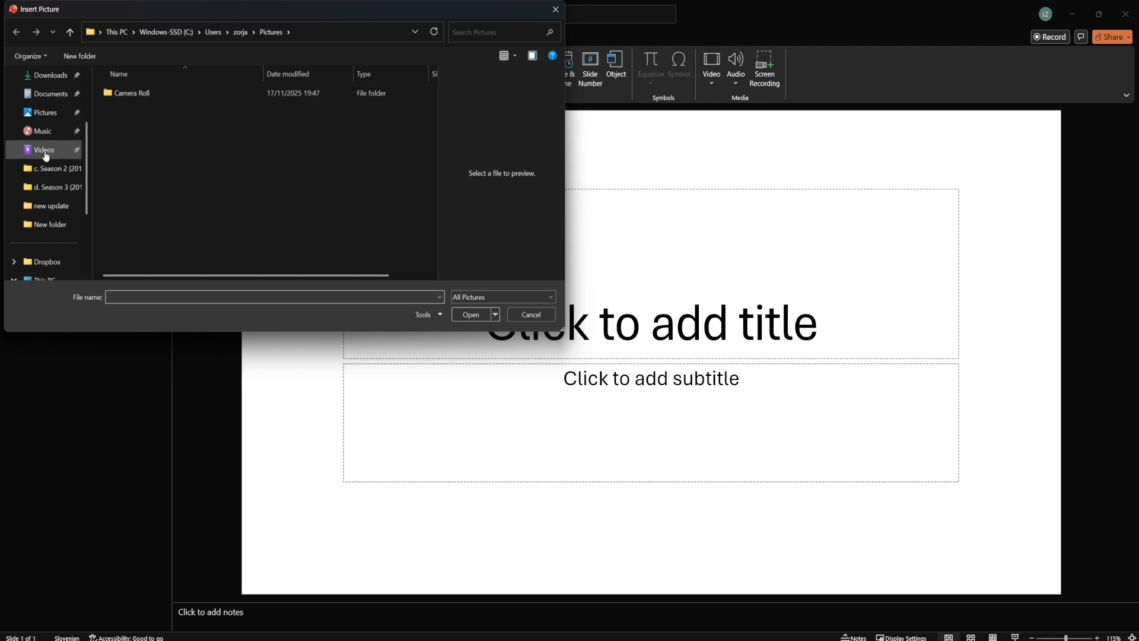
left_click(48, 81)
left_click(178, 109)
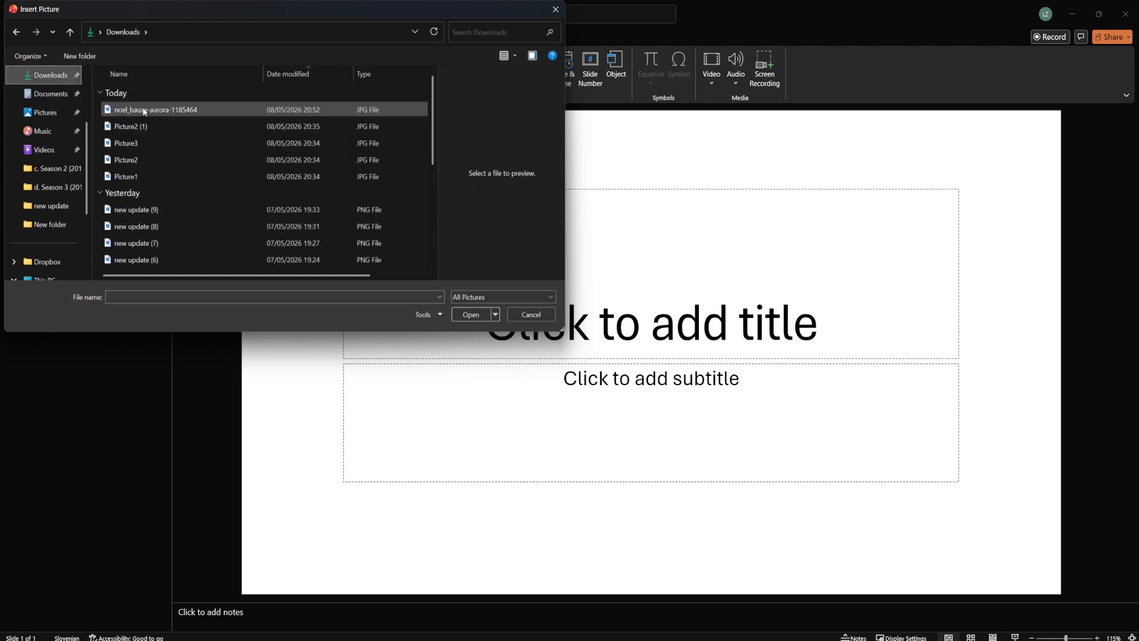
left_click(478, 315)
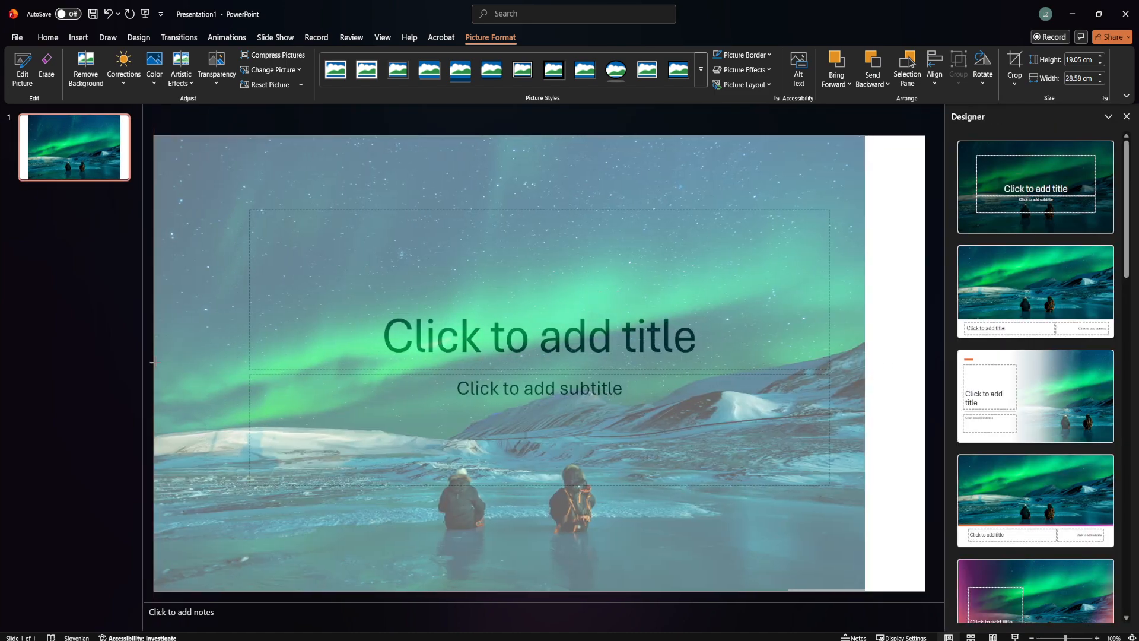
Stretch the picture's left and right edges to span the full slide width and close the Designer pane
left_click_drag(155, 362, 154, 362)
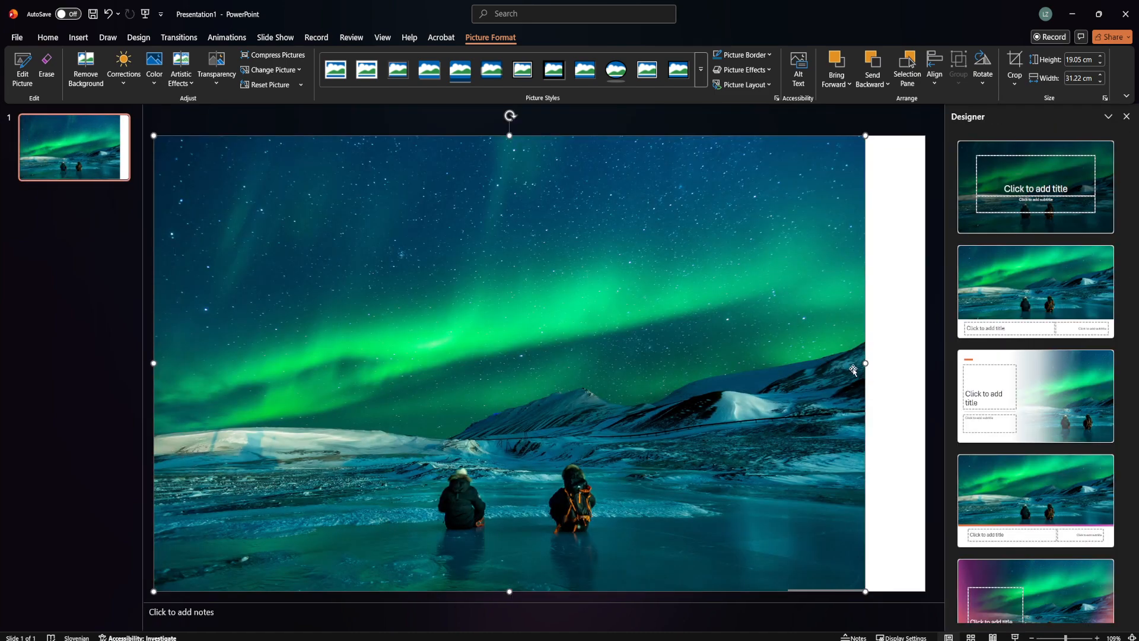
left_click_drag(866, 363, 925, 362)
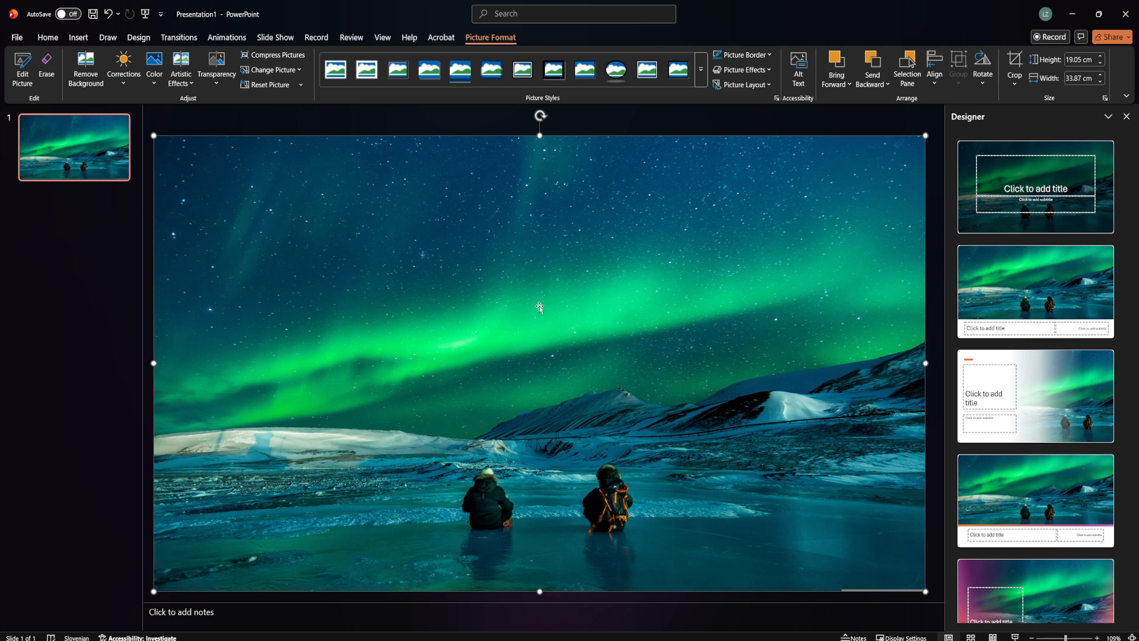
left_click(1126, 116)
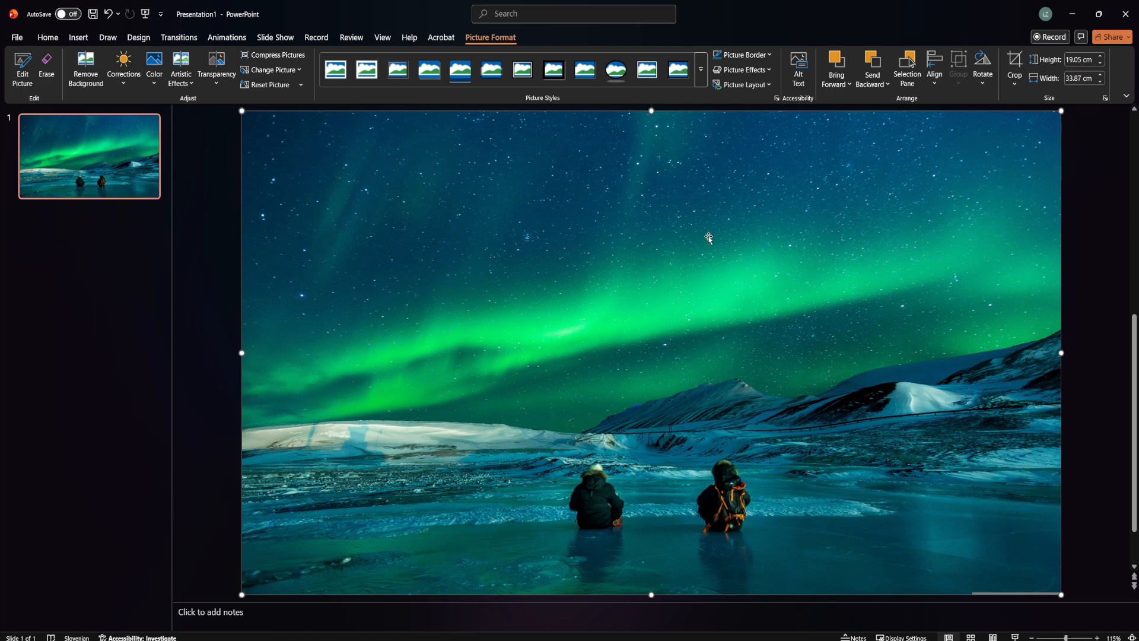
Cut the picture and set it as the slide background using a picture fill from the clipboard
right_click(689, 233)
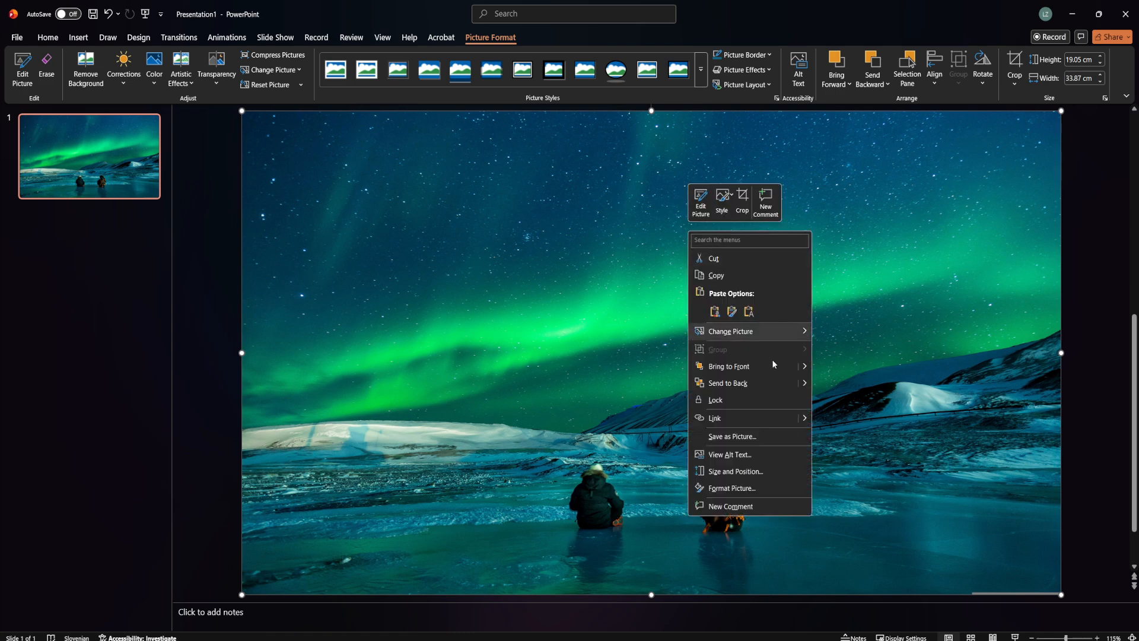
left_click(733, 259)
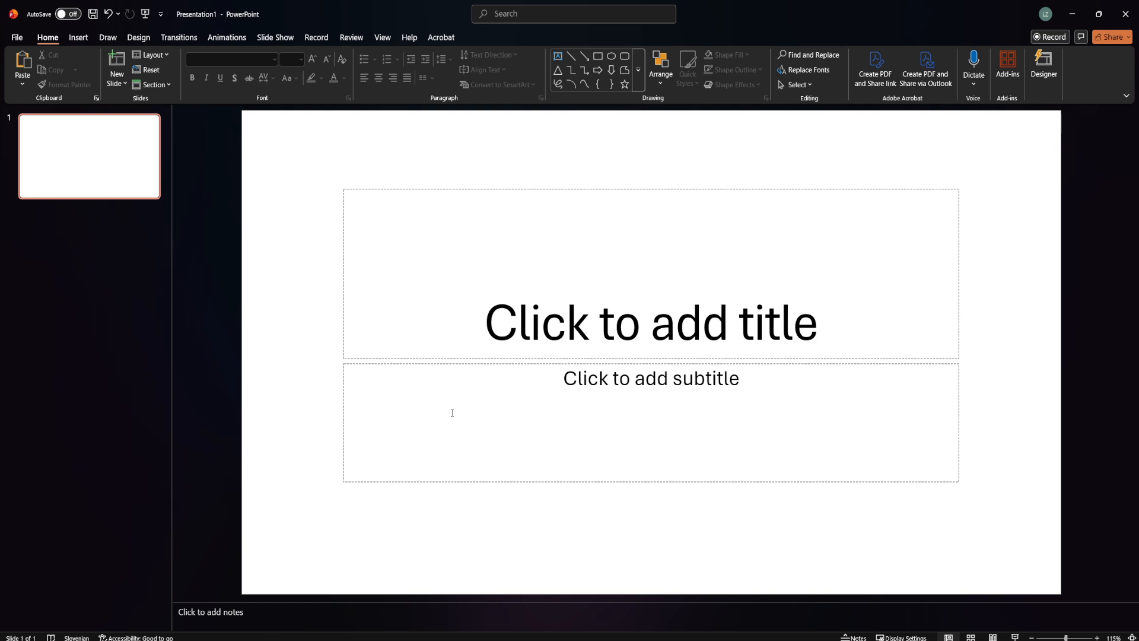
right_click(669, 534)
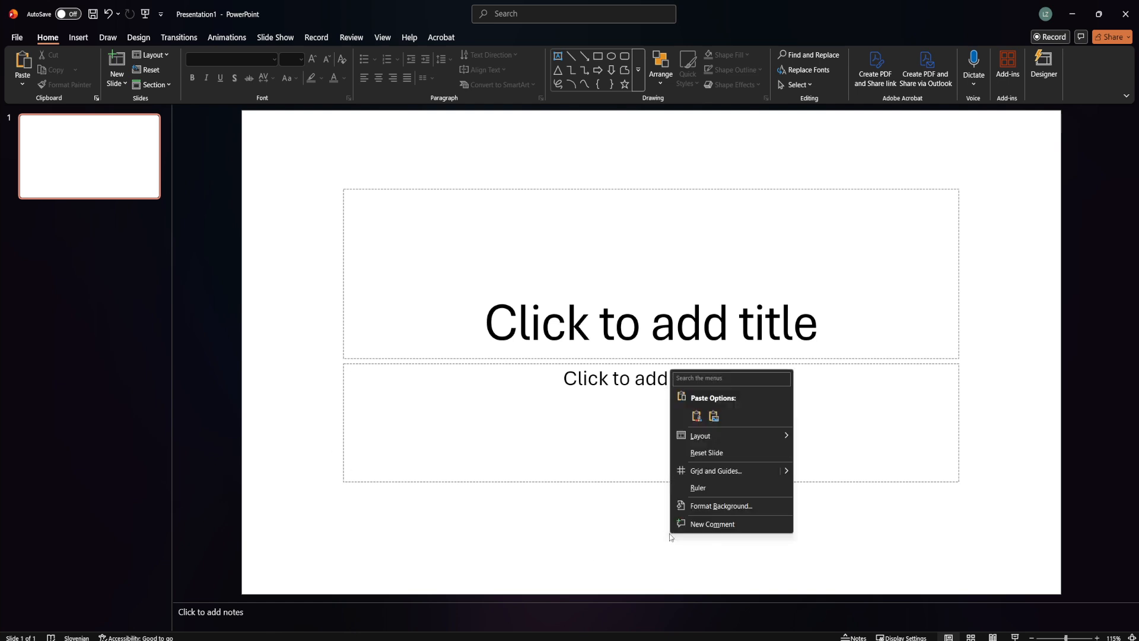
left_click(758, 505)
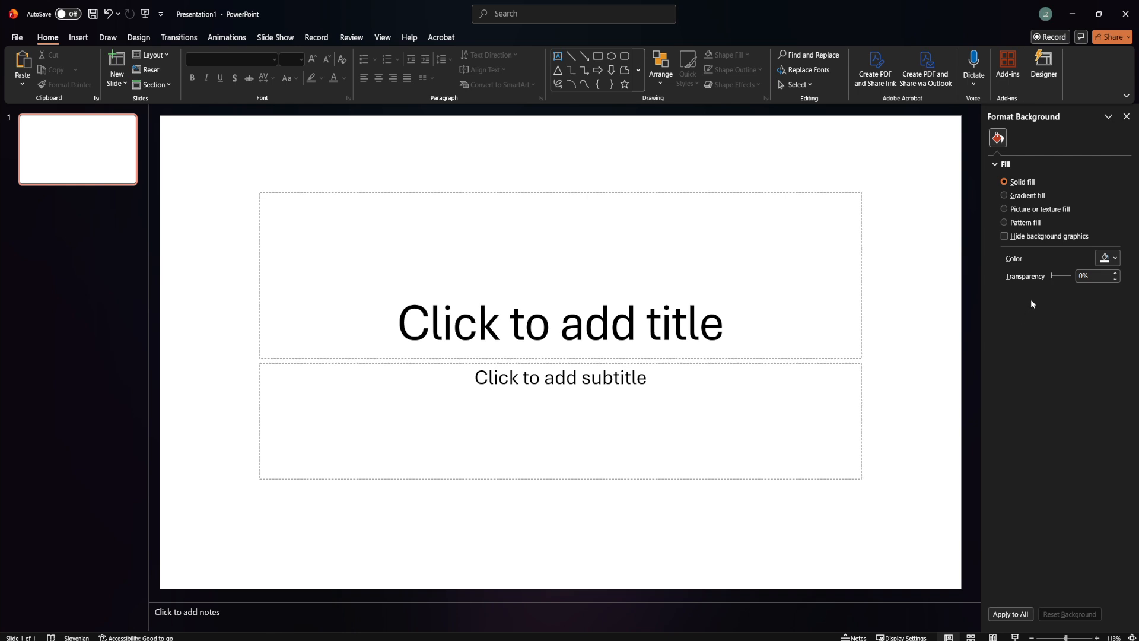
left_click(1041, 210)
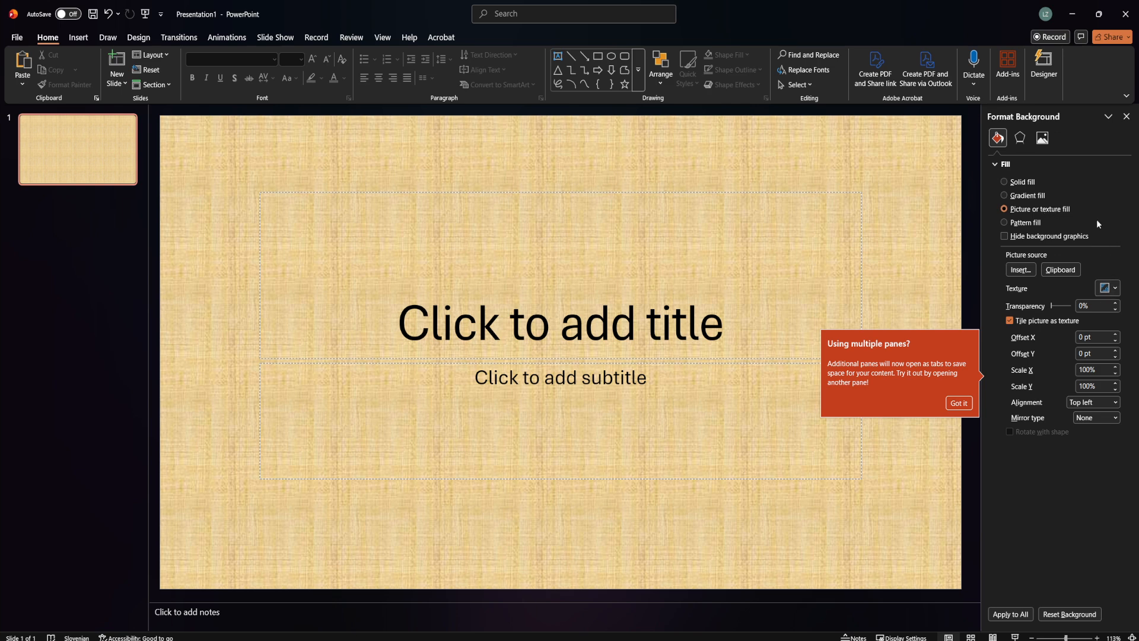
left_click(1059, 270)
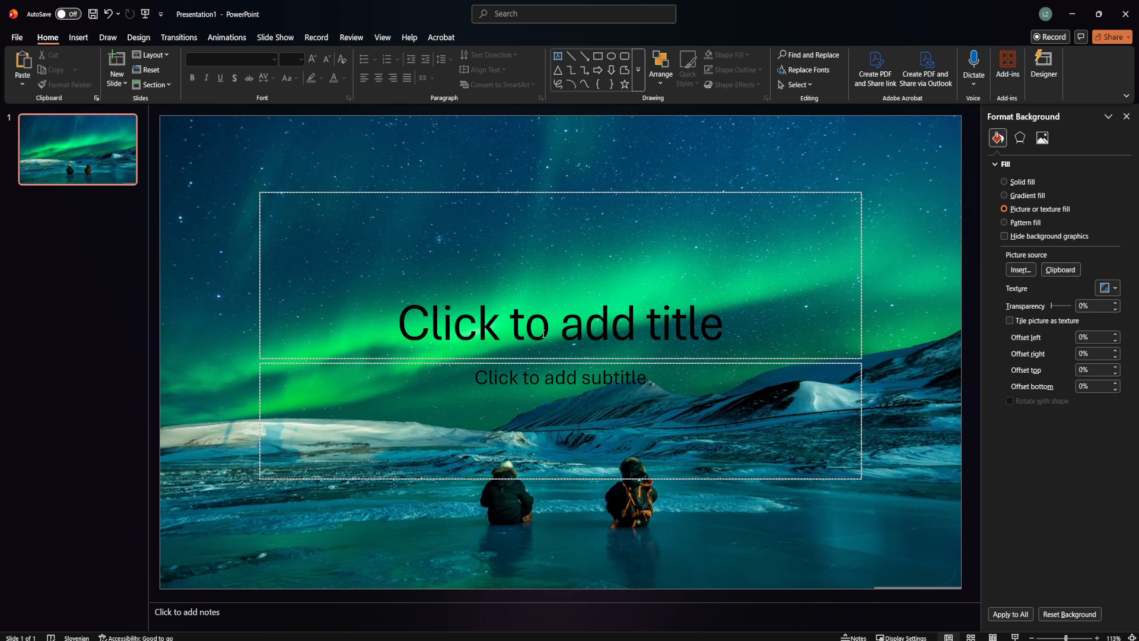
Delete the title and subtitle placeholders from the slide
left_click(260, 311)
key("Delete")
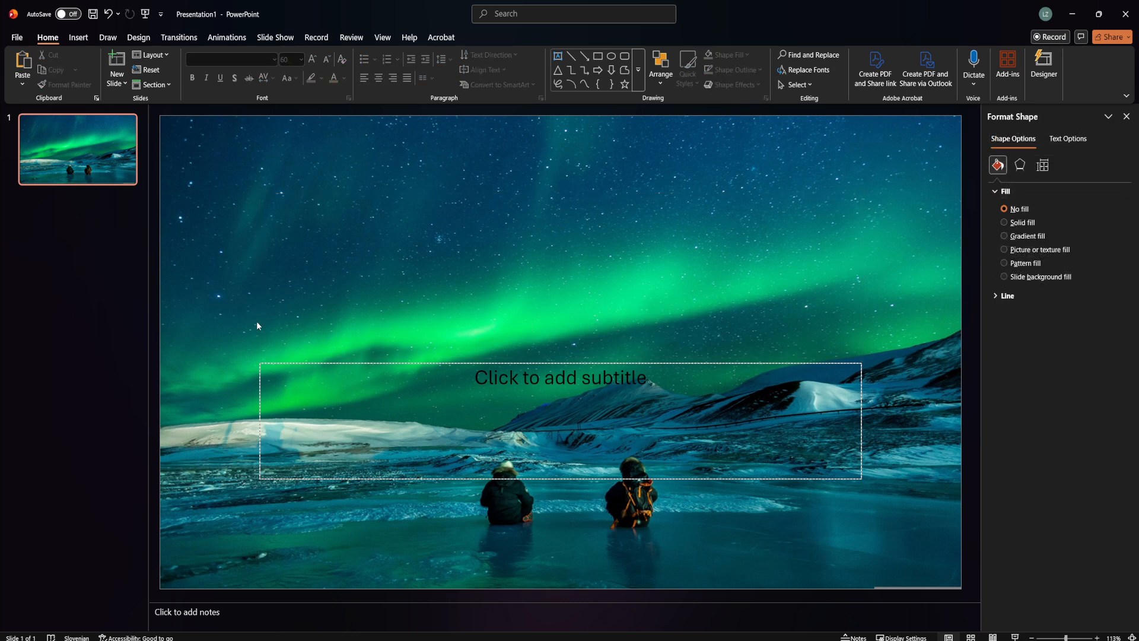
left_click(287, 363)
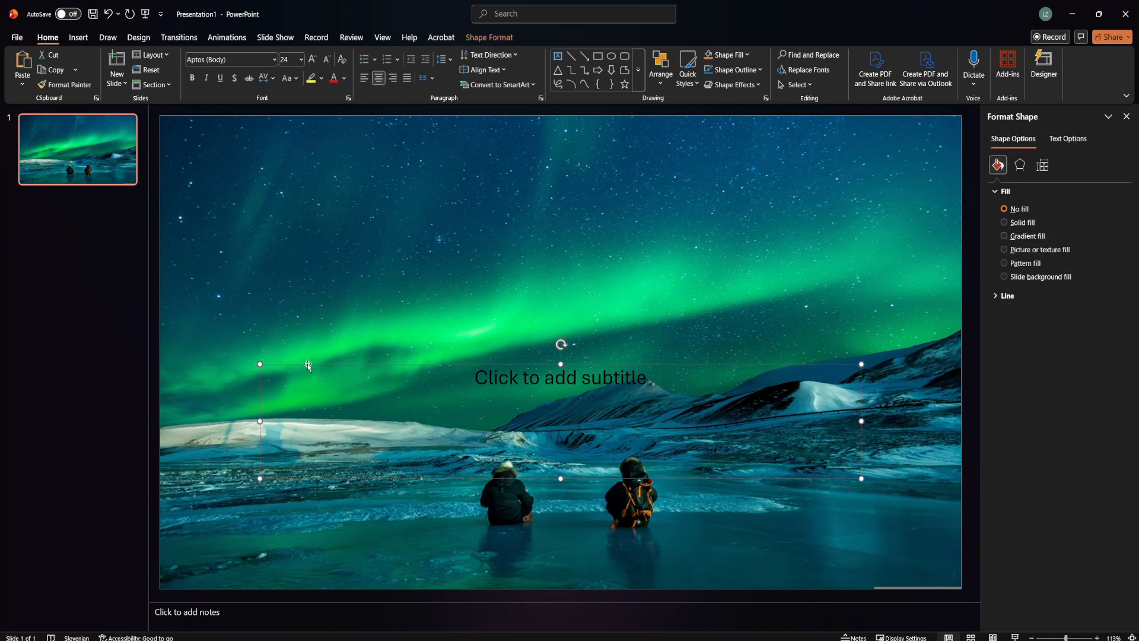
key("Delete")
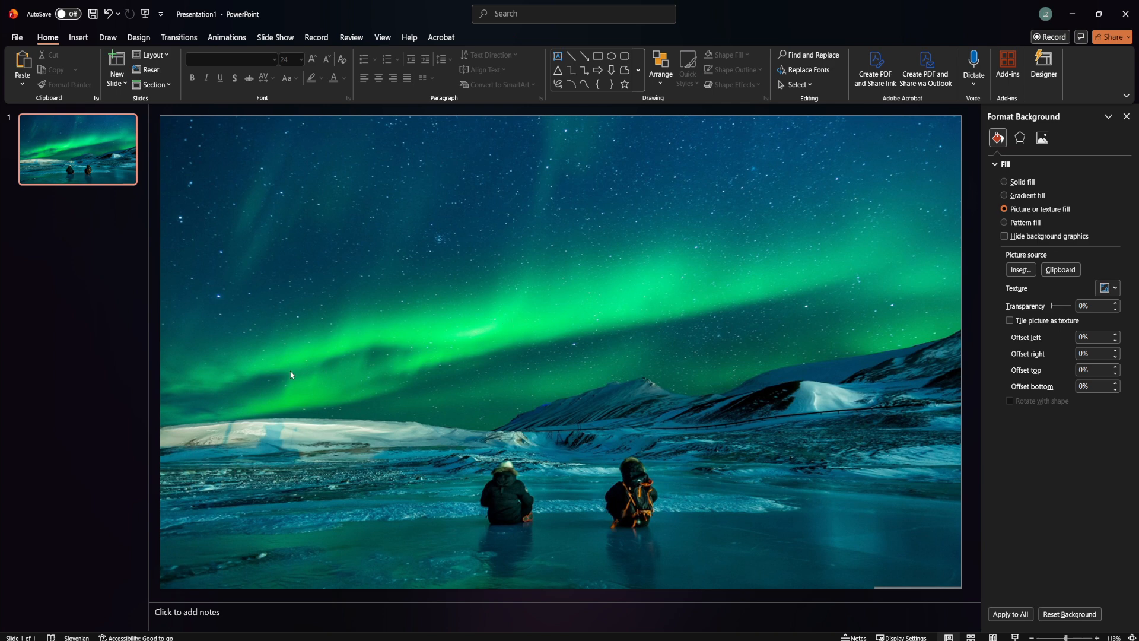
Draw a rectangle covering the entire slide
left_click(79, 38)
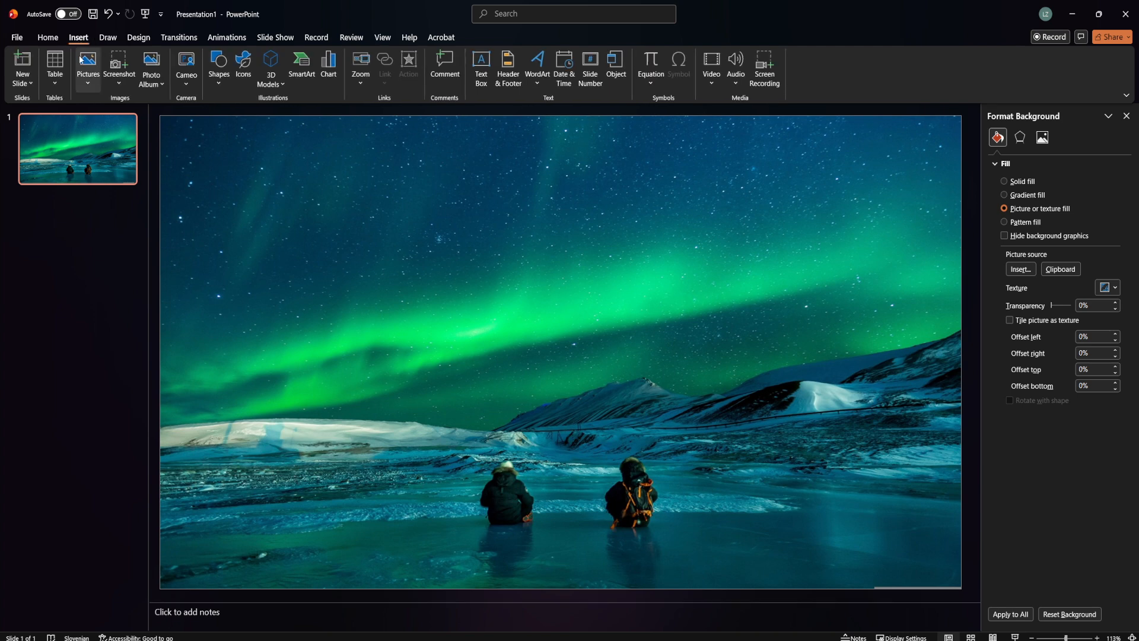
left_click(219, 83)
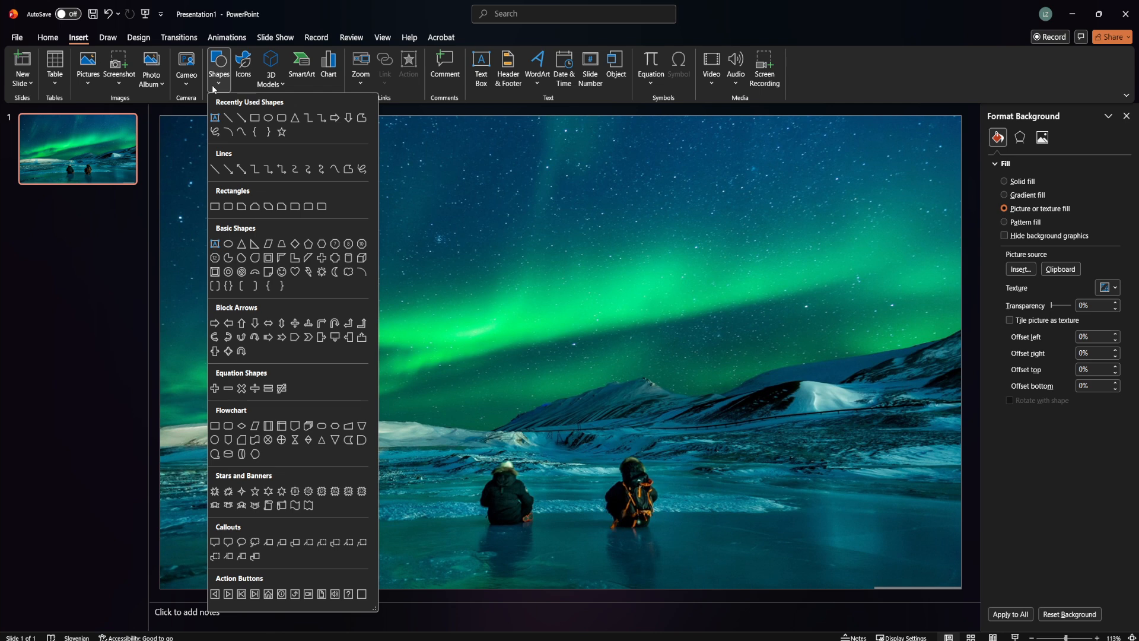
left_click(255, 119)
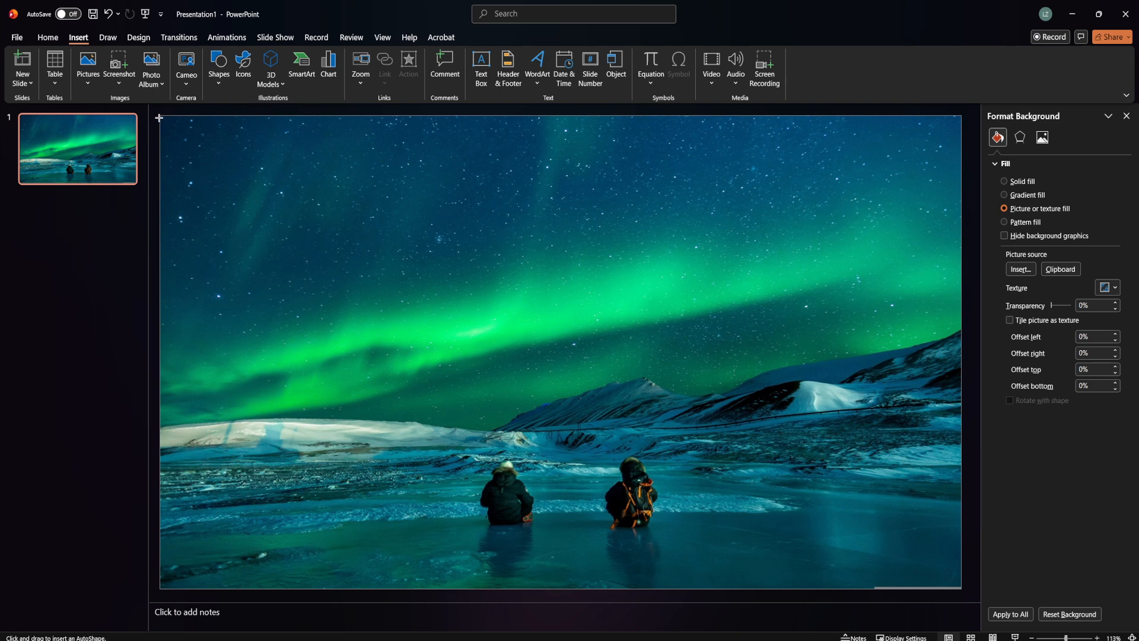
mouse_move(159, 115)
left_mouse_down()
mouse_move(412, 223)
mouse_move(961, 591)
left_mouse_up()
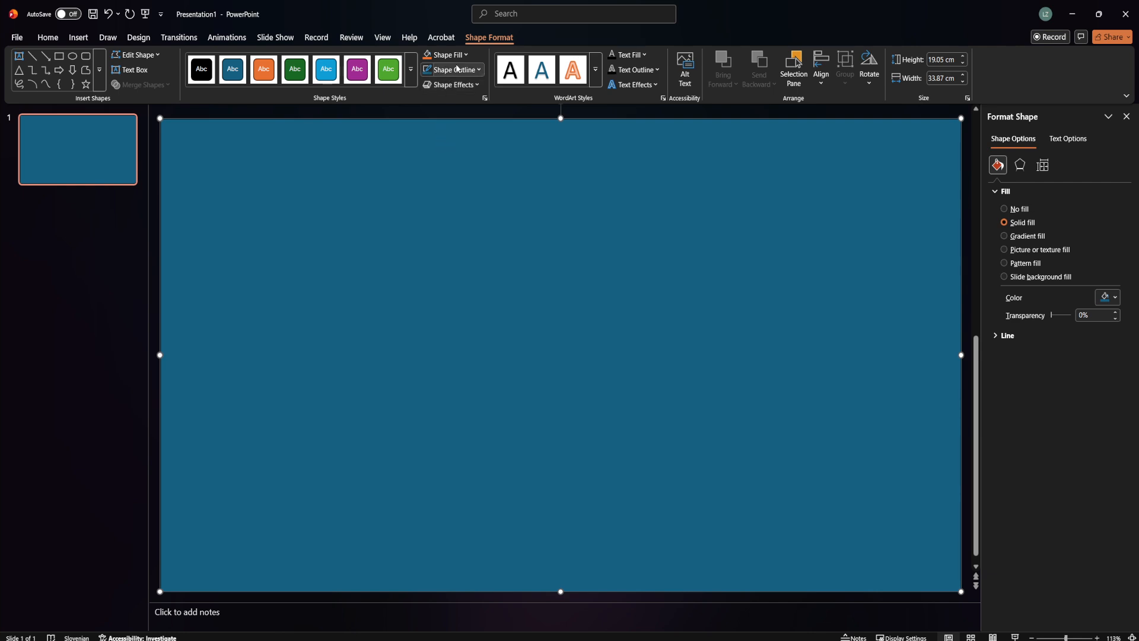
Remove the rectangle's outline
left_click(478, 70)
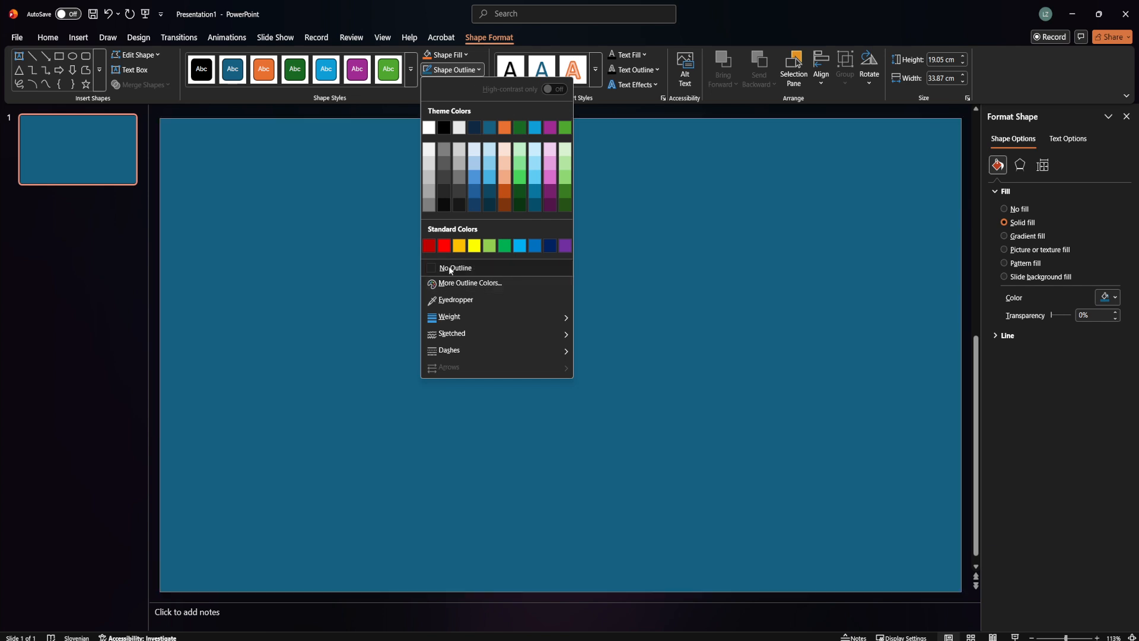
left_click(449, 267)
left_click(462, 75)
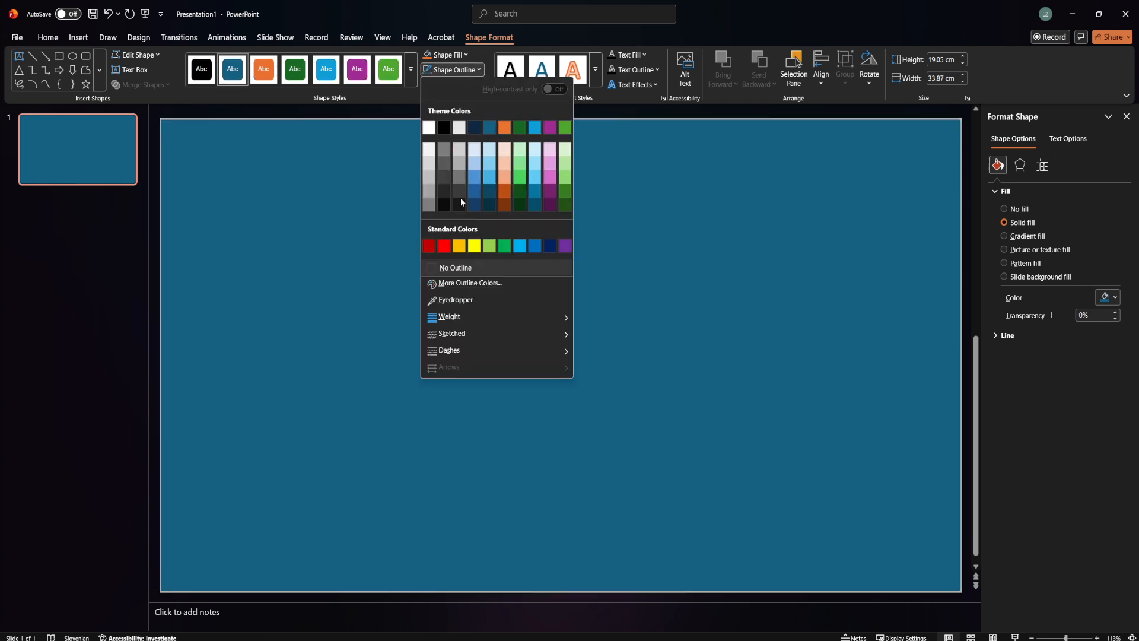
left_click(432, 269)
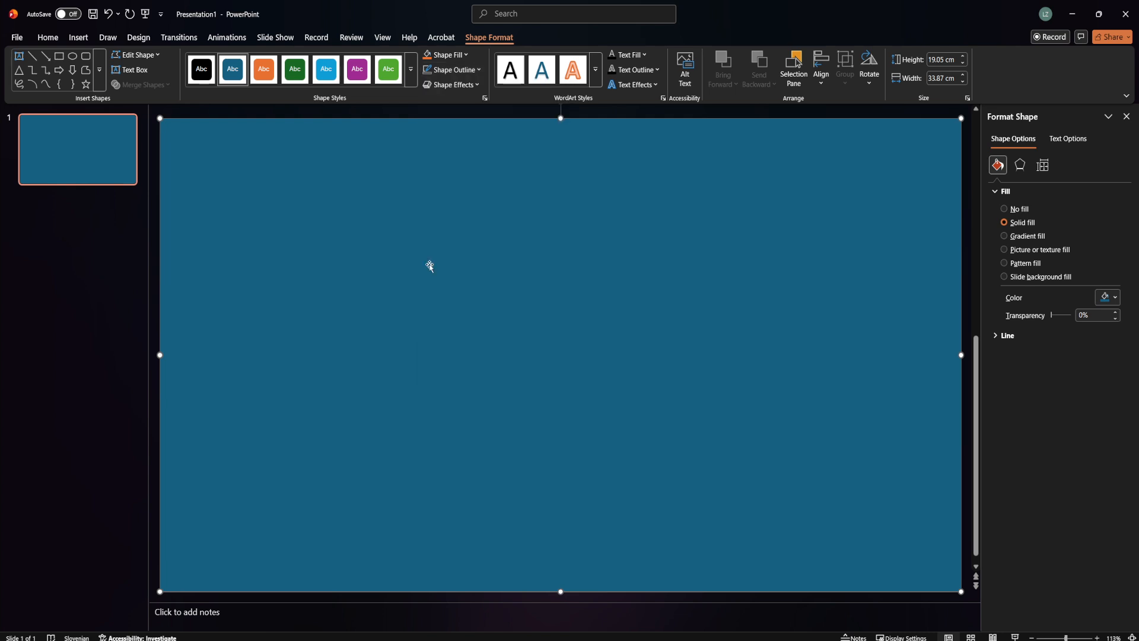
left_click(482, 70)
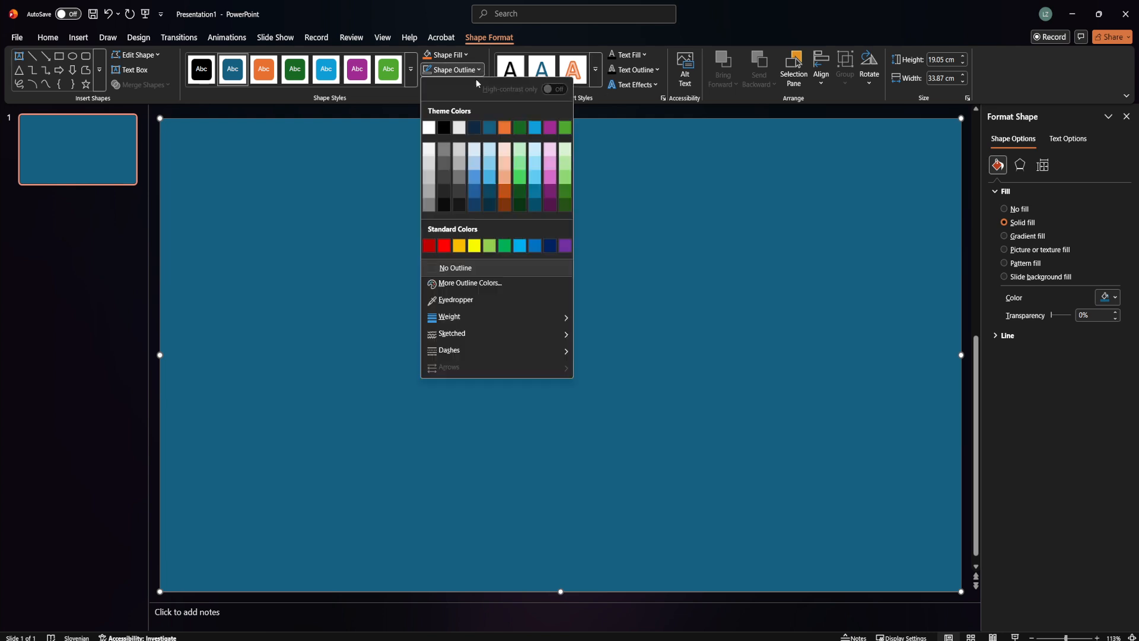
left_click(435, 270)
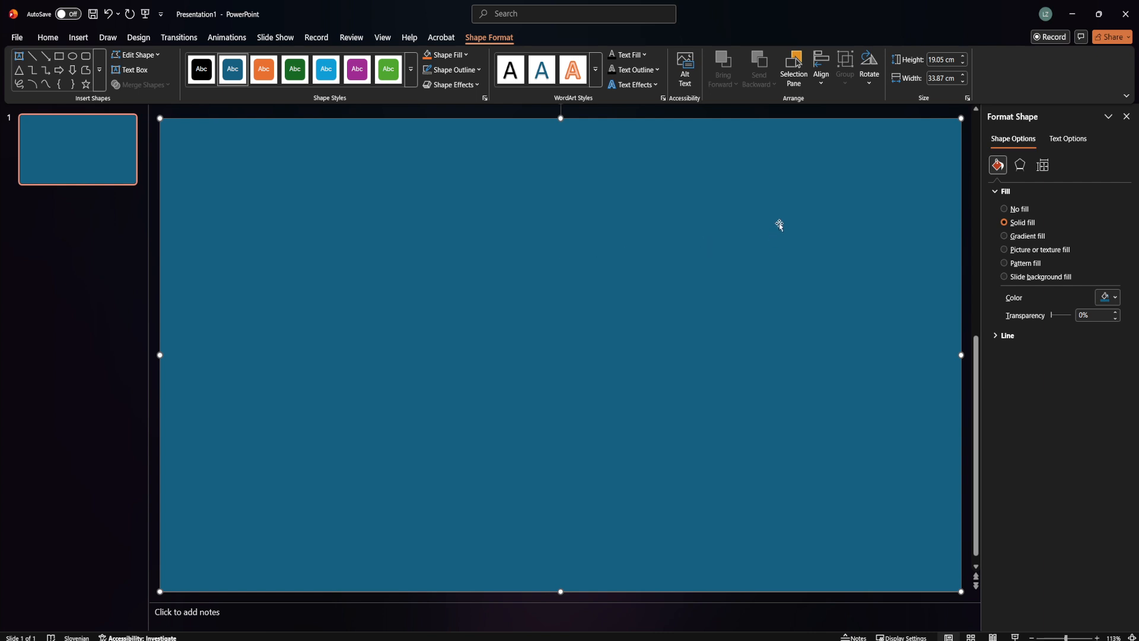
Apply a linear gradient fill to the rectangle with an angle of 0°
left_click(1023, 236)
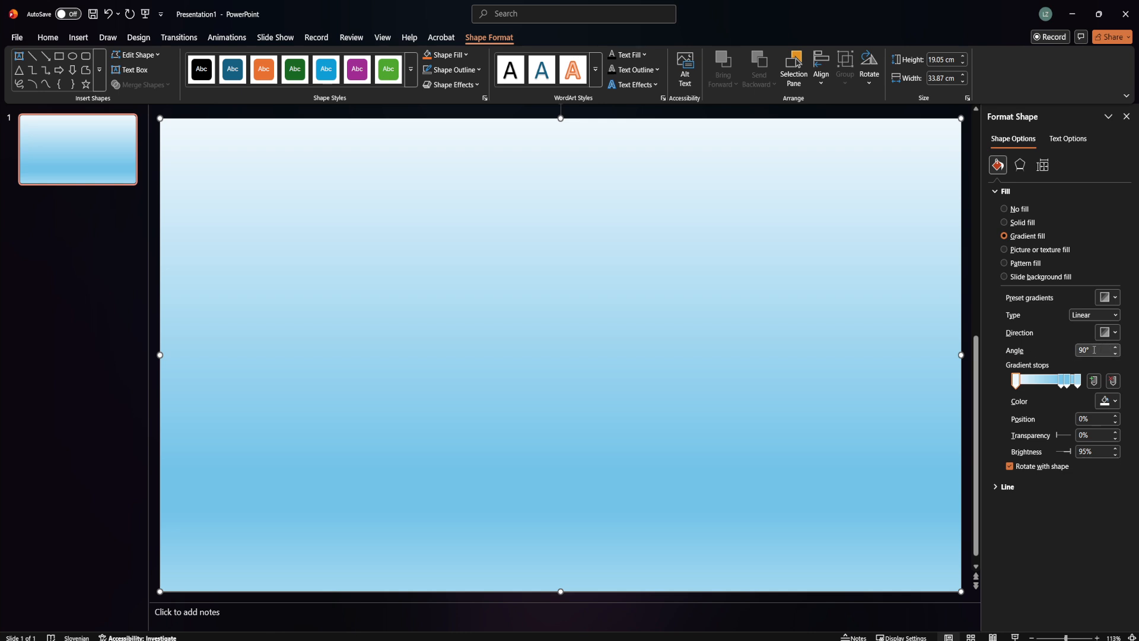
left_click_drag(1097, 350, 1067, 353)
type("0")
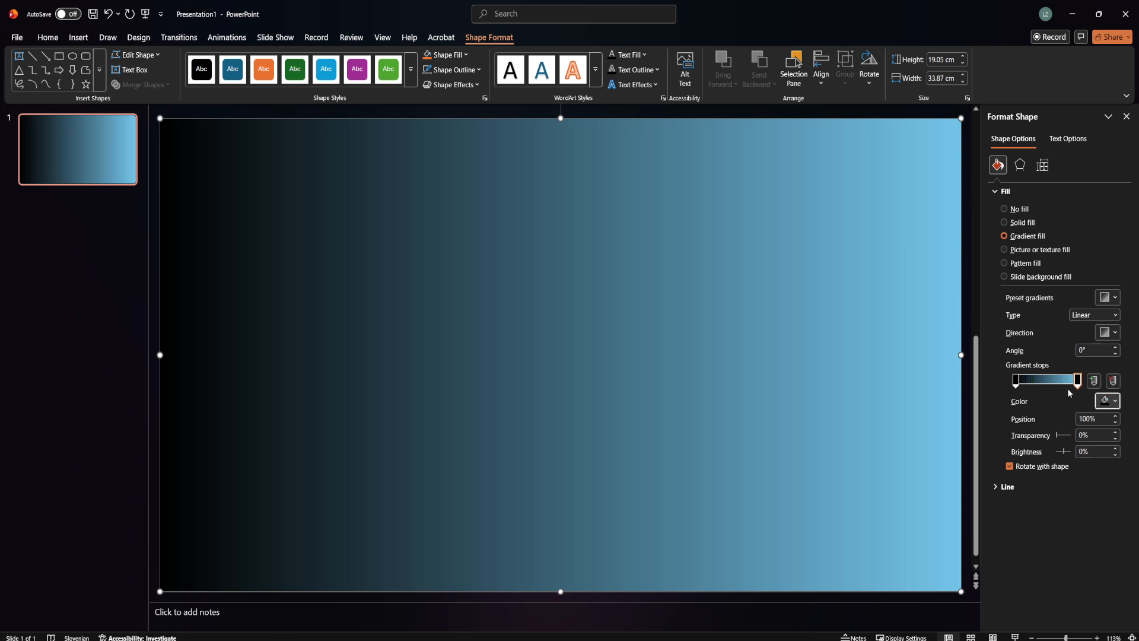
Move the left gradient stop to 6% position and set its transparency to about 4%
left_click(1078, 383)
left_click_drag(1058, 436, 1089, 438)
left_click_drag(1016, 380, 1019, 383)
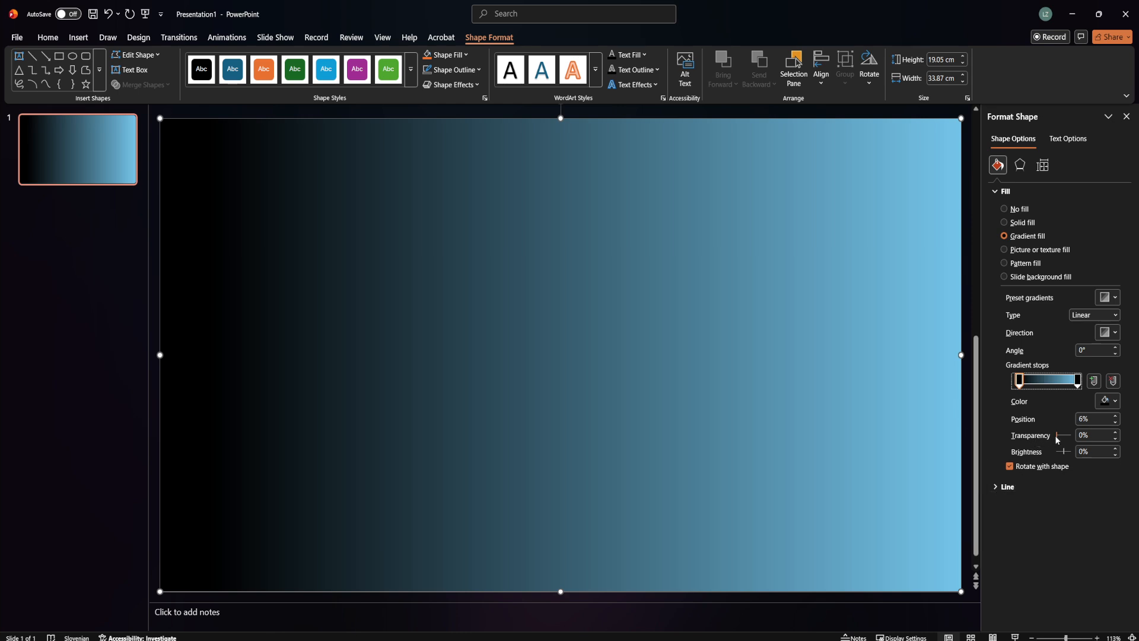
left_click_drag(1056, 436, 1060, 439)
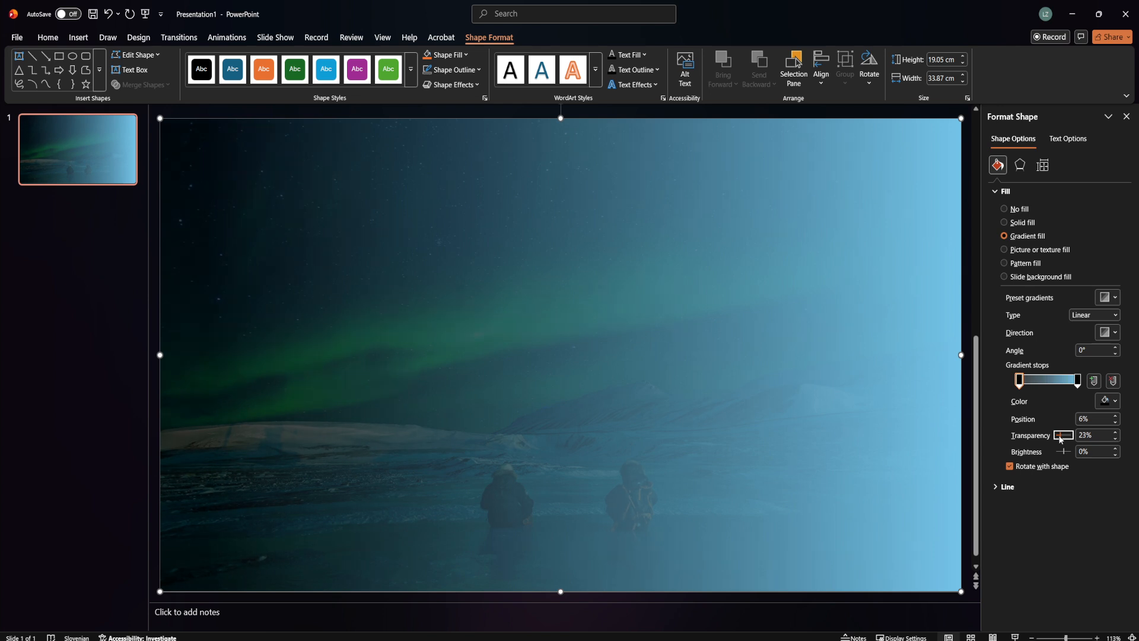
left_click_drag(1061, 439, 1061, 439)
left_click(1078, 380)
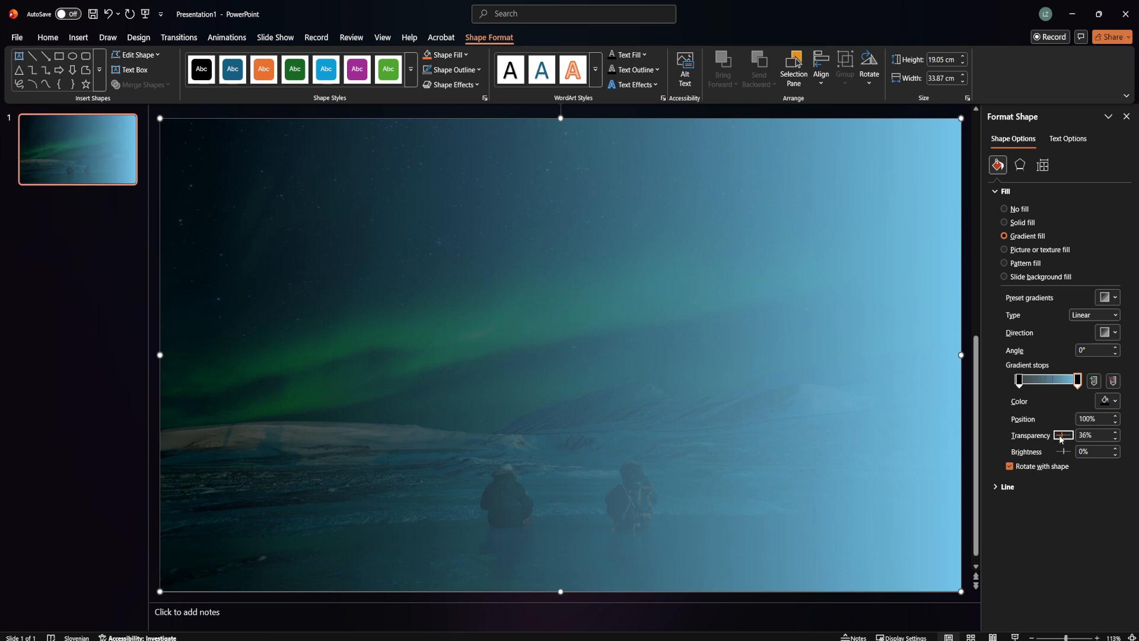
left_click(1021, 382)
left_click_drag(1061, 439, 1056, 444)
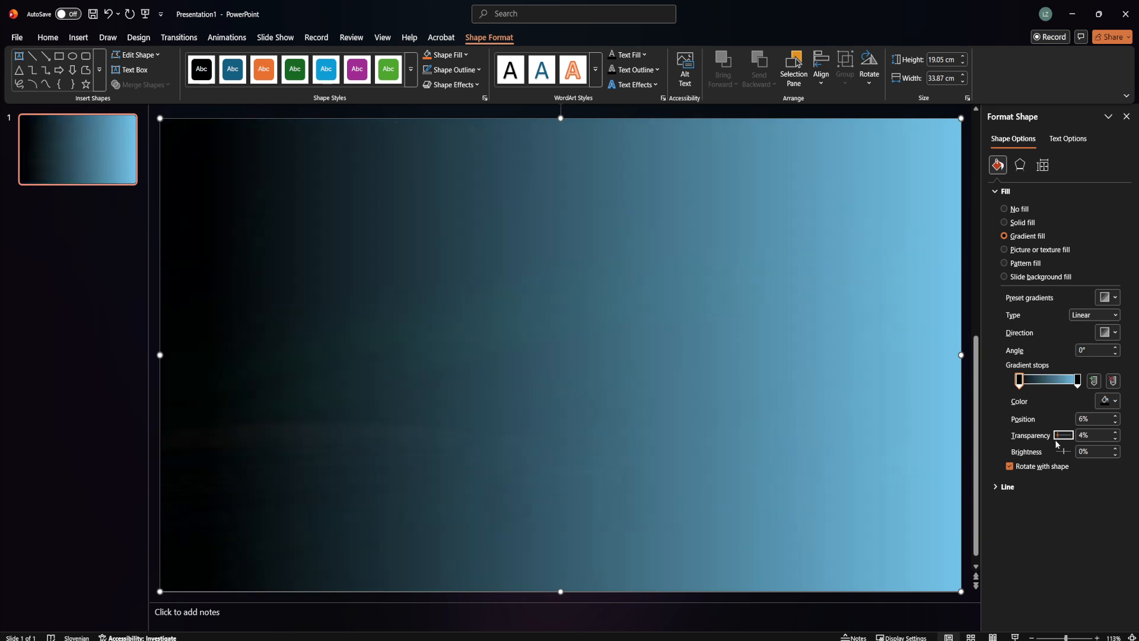
Increase the right gradient stop's transparency and add a new gradient stop at 79% position
left_click(1077, 384)
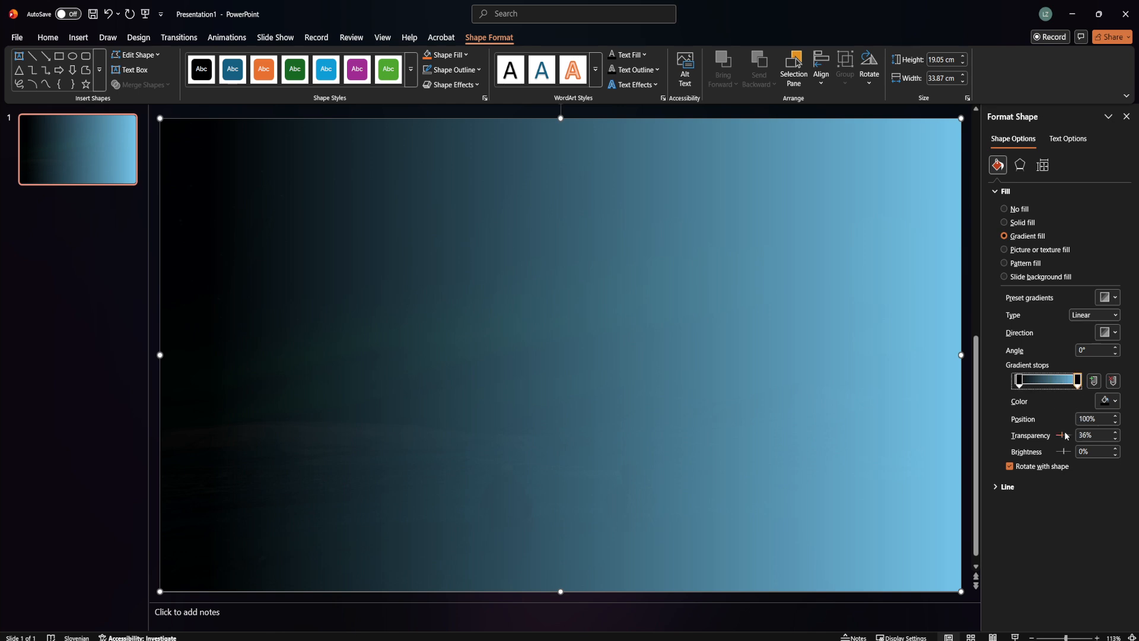
left_click_drag(1066, 436, 1075, 438)
left_click(608, 483)
left_click(1053, 378)
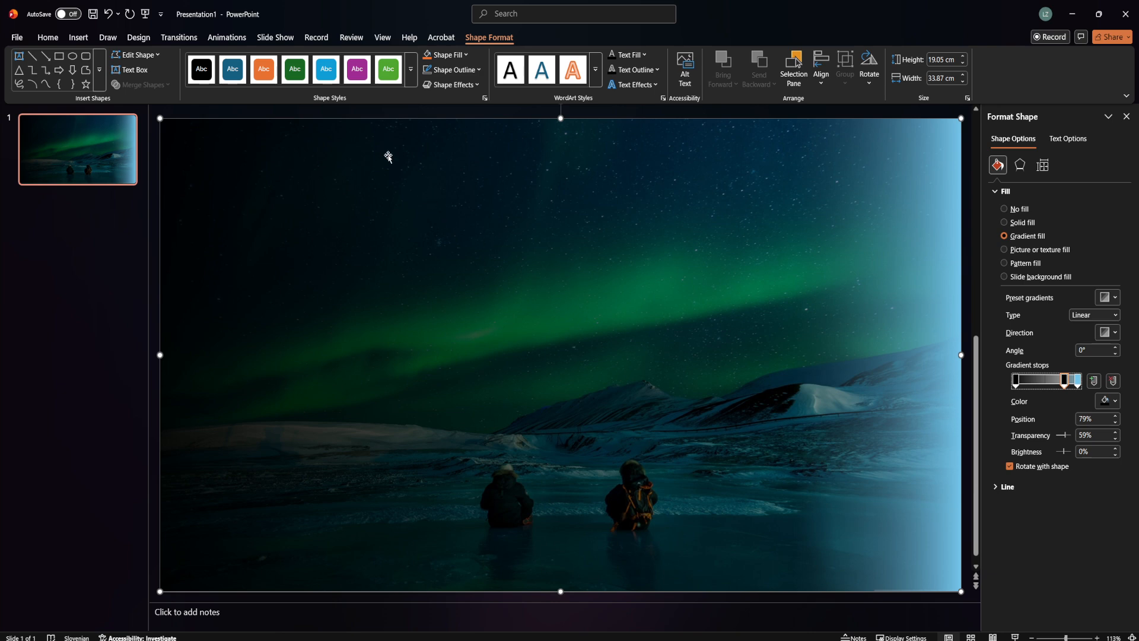
Open the shapes gallery to insert another shape
left_click(85, 40)
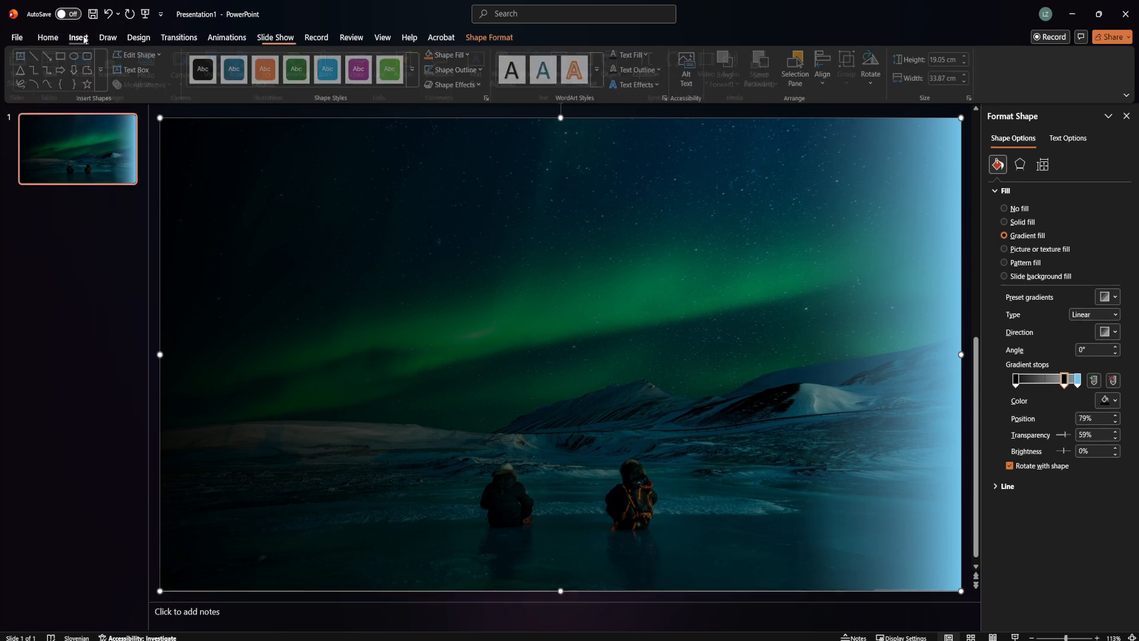
left_click(219, 76)
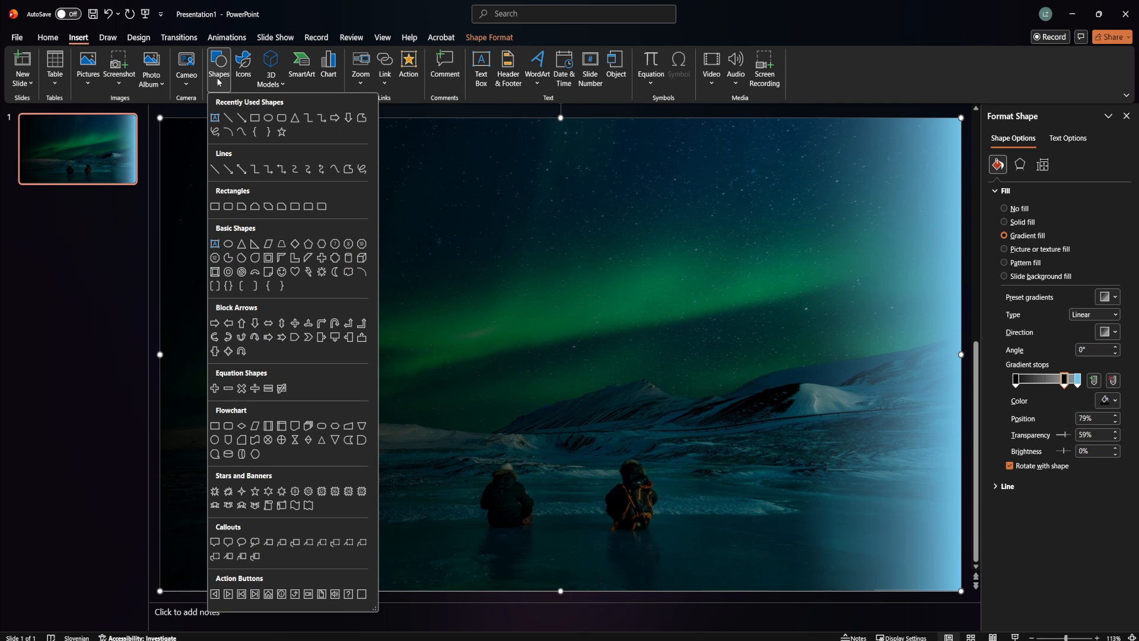